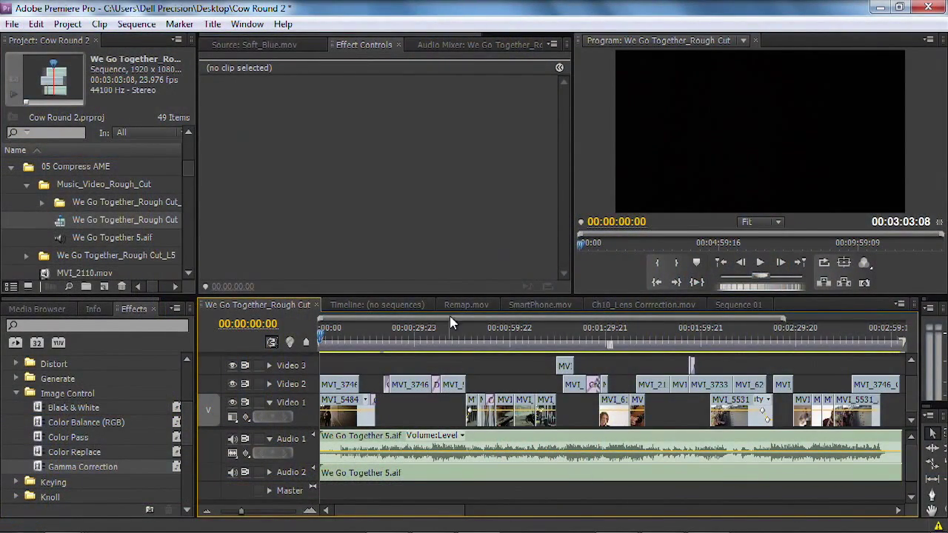
Move the playhead to 00:01:00:01 and select the empty gaps on Video 3 and Video 1
drag(443, 325, 510, 335)
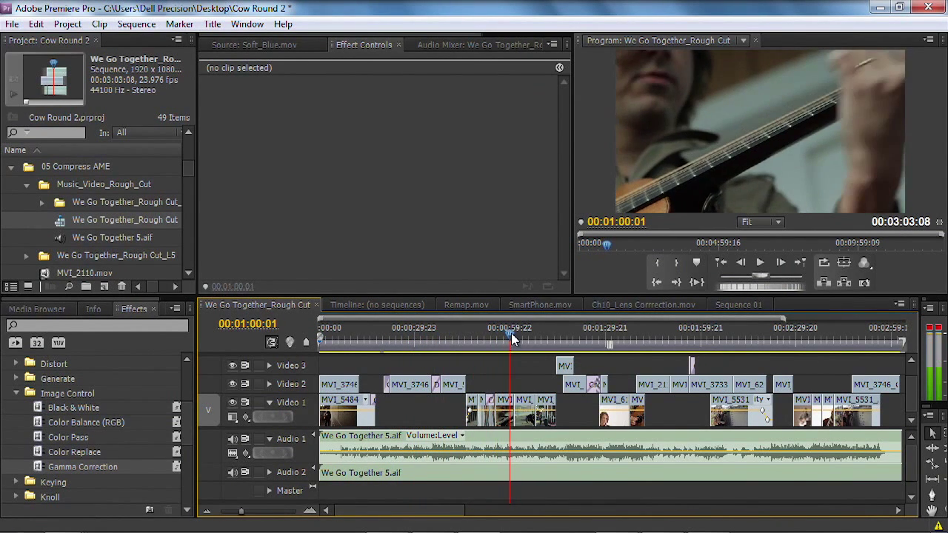
click(525, 369)
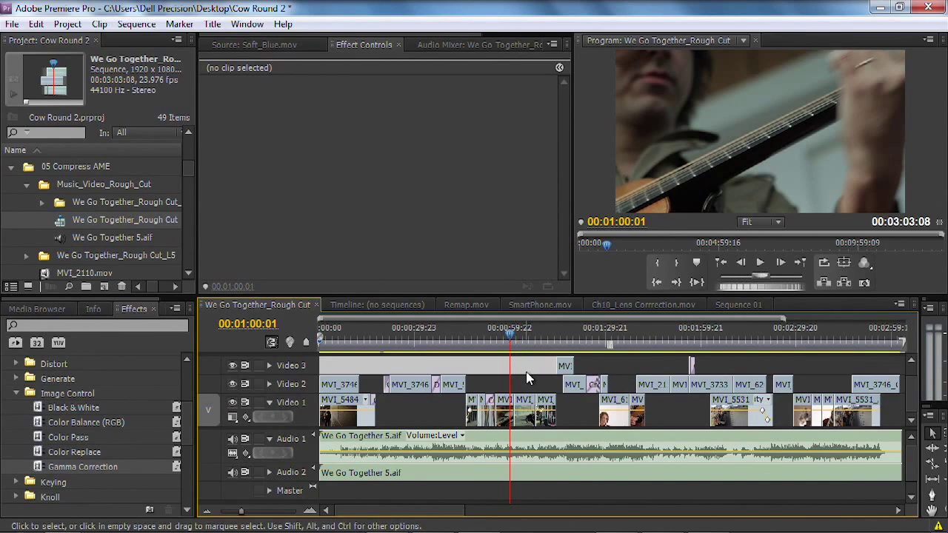
click(566, 409)
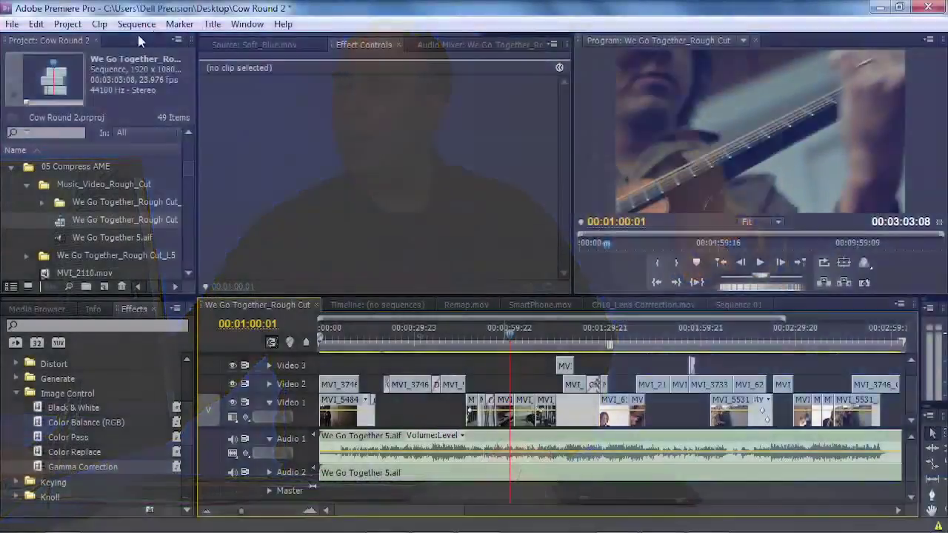
click(12, 24)
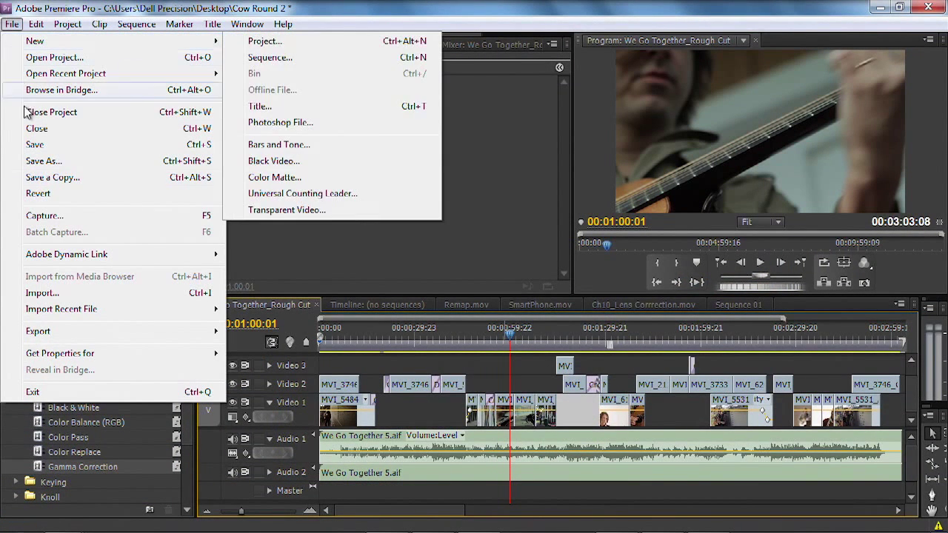
Choose File > Export > Media for the We Go Together_Rough Cut sequence
mouse_move(72, 339)
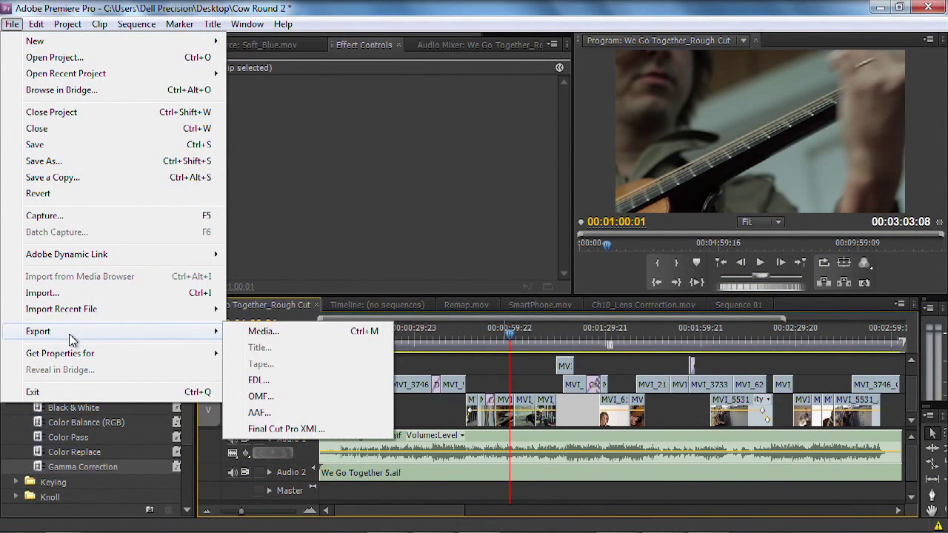
click(323, 338)
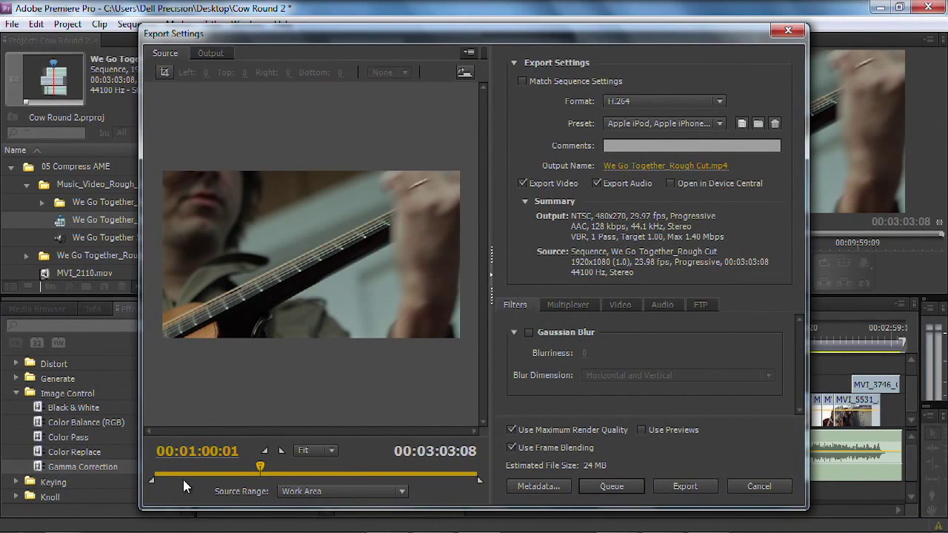
Try a trimmed in/out range, then set Source Range to Entire Sequence (00:03:03:08)
drag(151, 481, 264, 481)
drag(479, 480, 356, 477)
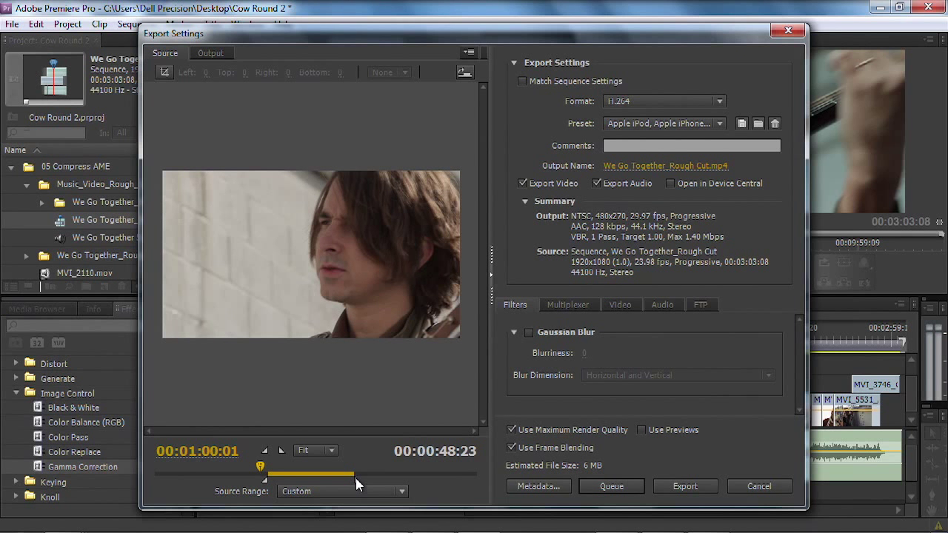
click(339, 491)
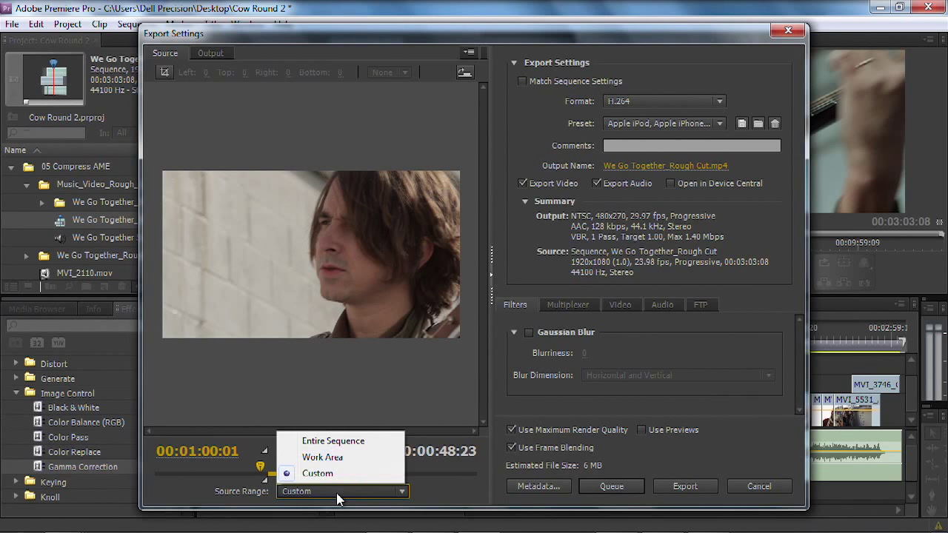
click(333, 441)
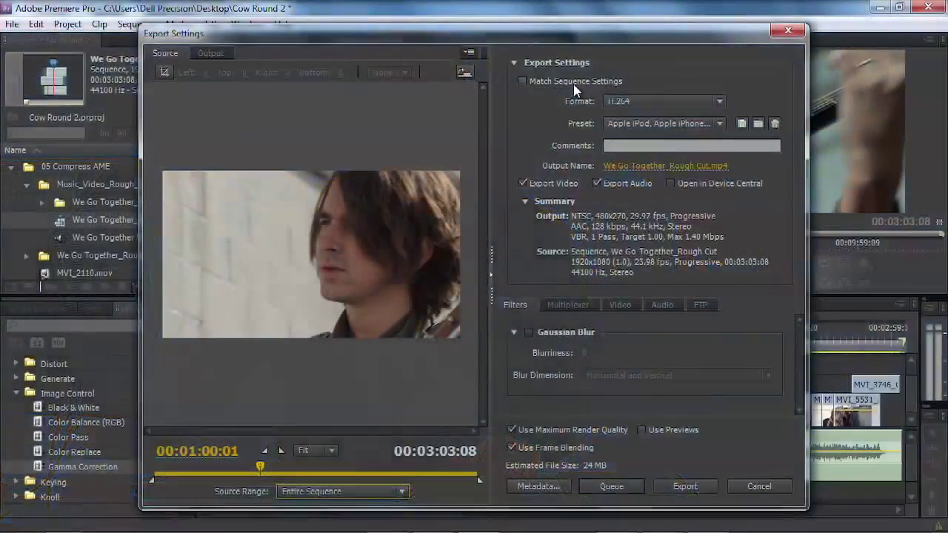
click(697, 98)
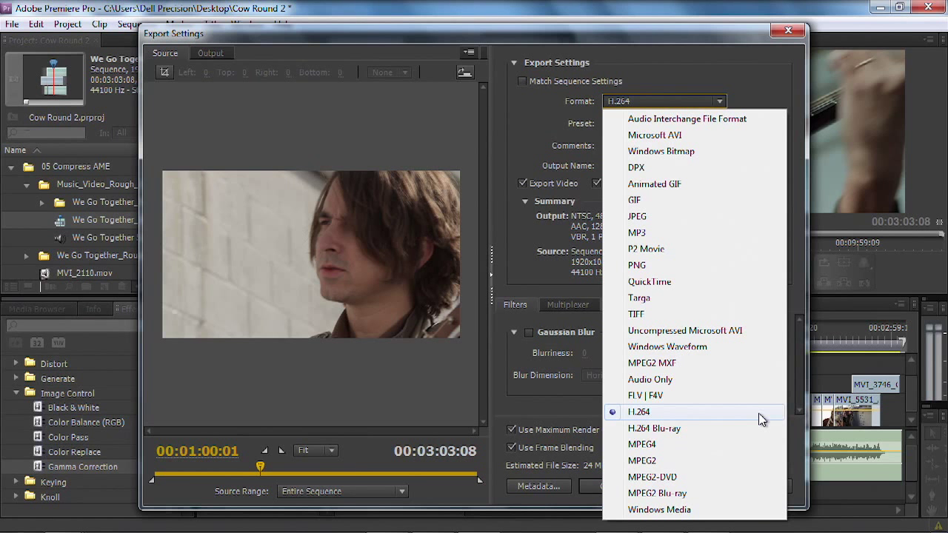
Set the export format to FLV | F4V, giving a .f4v output of about 224 MB
click(709, 400)
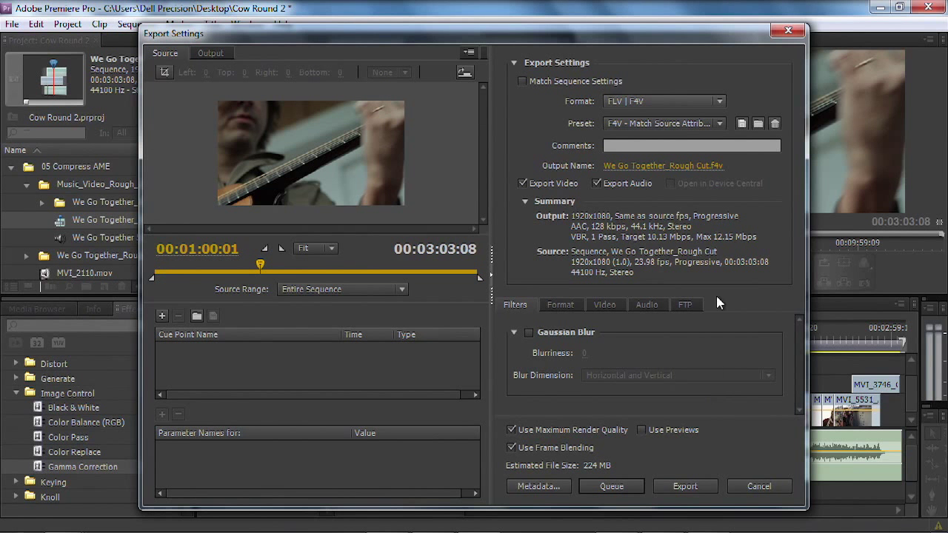
click(711, 101)
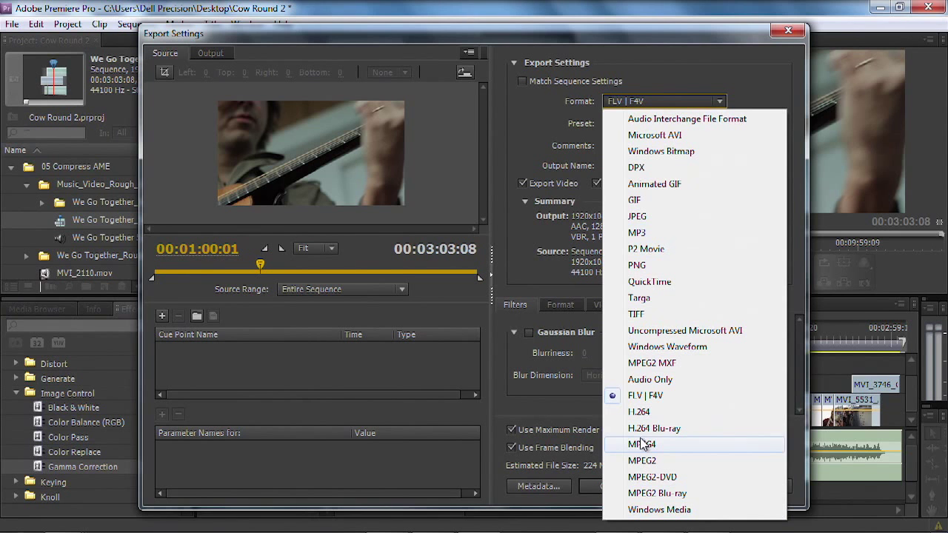
Return to H.264, apply the Vimeo HD preset (93 MB), and bring up the output Save As dialog
click(657, 413)
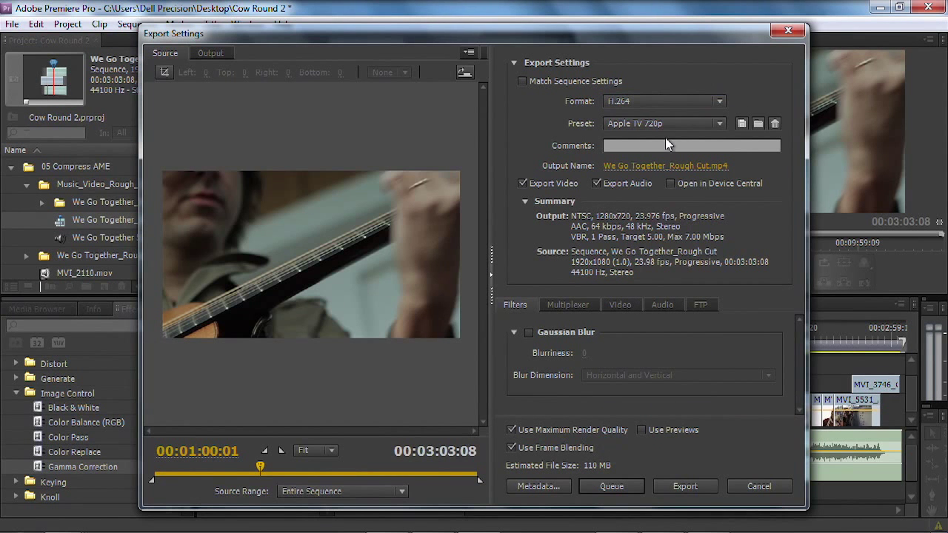
click(716, 123)
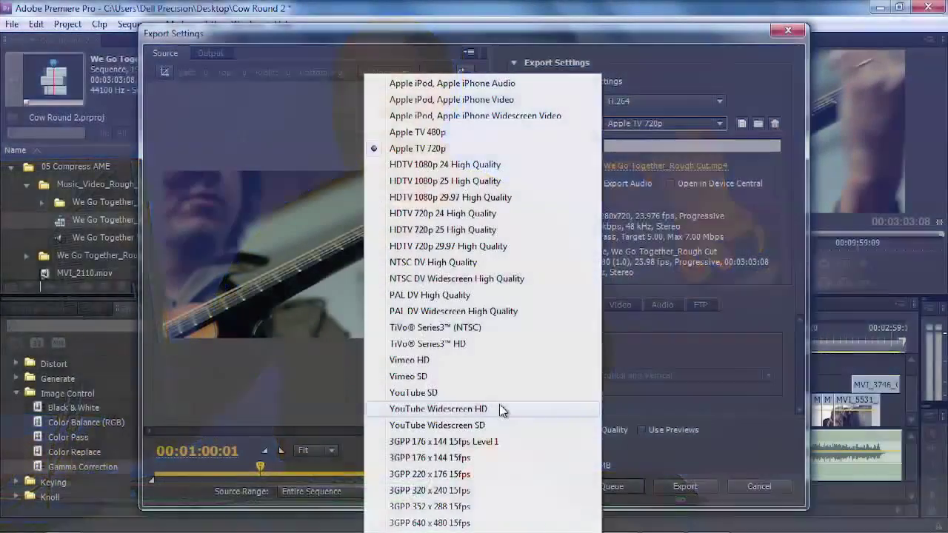
click(482, 361)
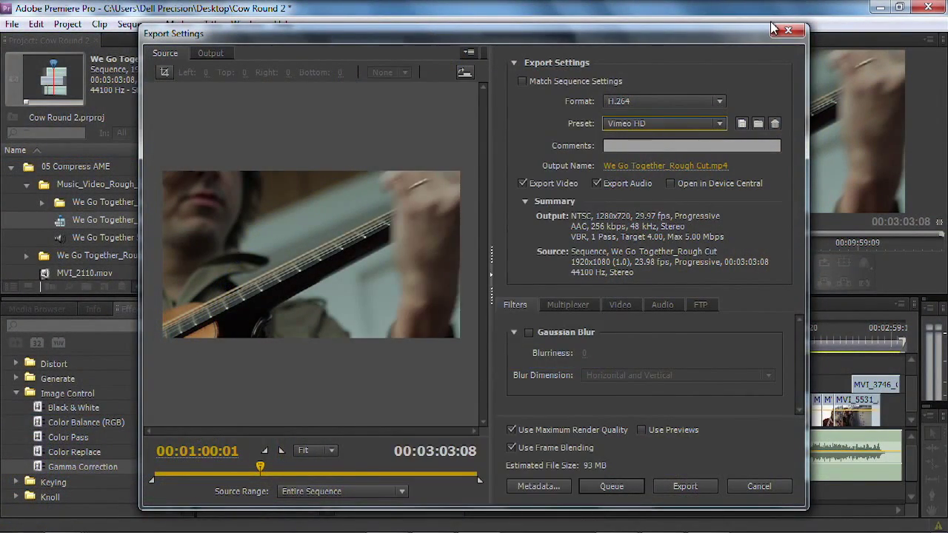
click(637, 167)
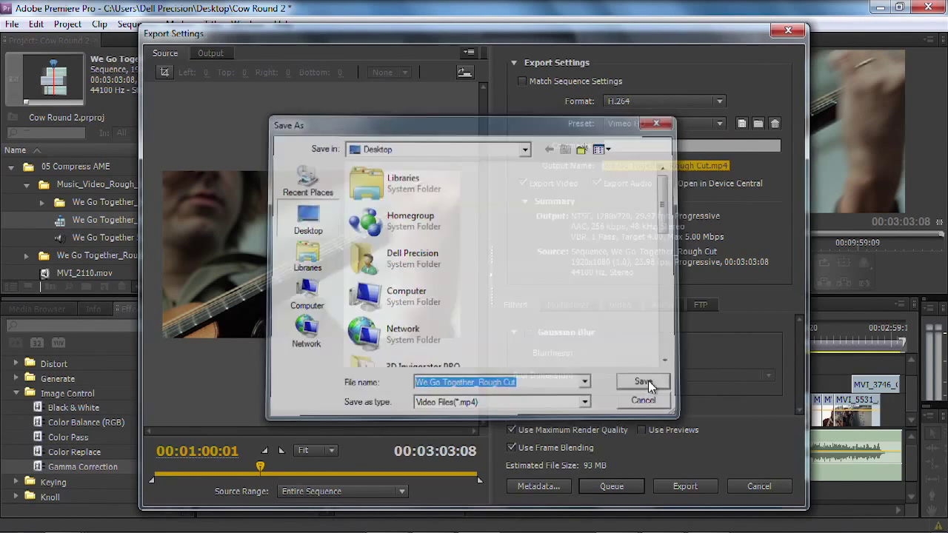
Save the output as We Go Together_Rough Cut.mp4 on the Desktop and preview frame 00:01:19:09
click(645, 384)
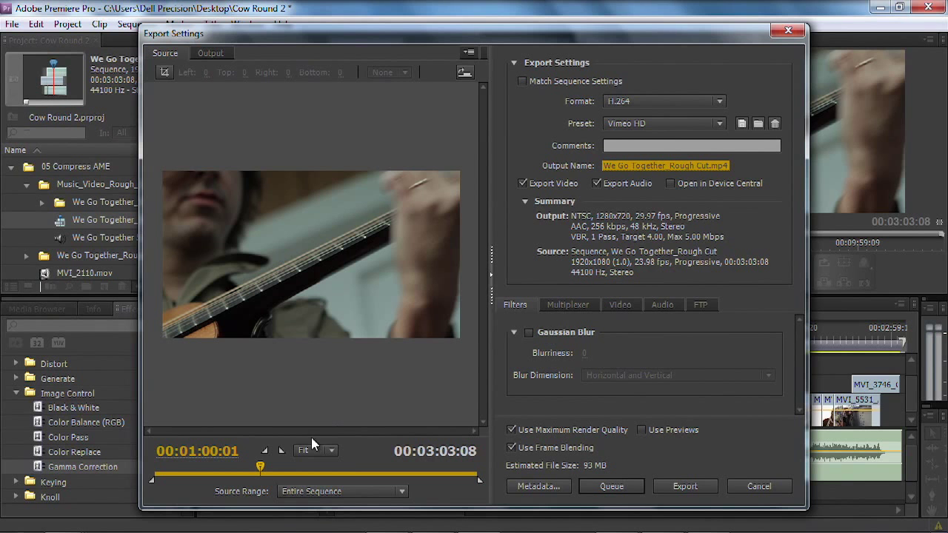
drag(261, 465, 295, 465)
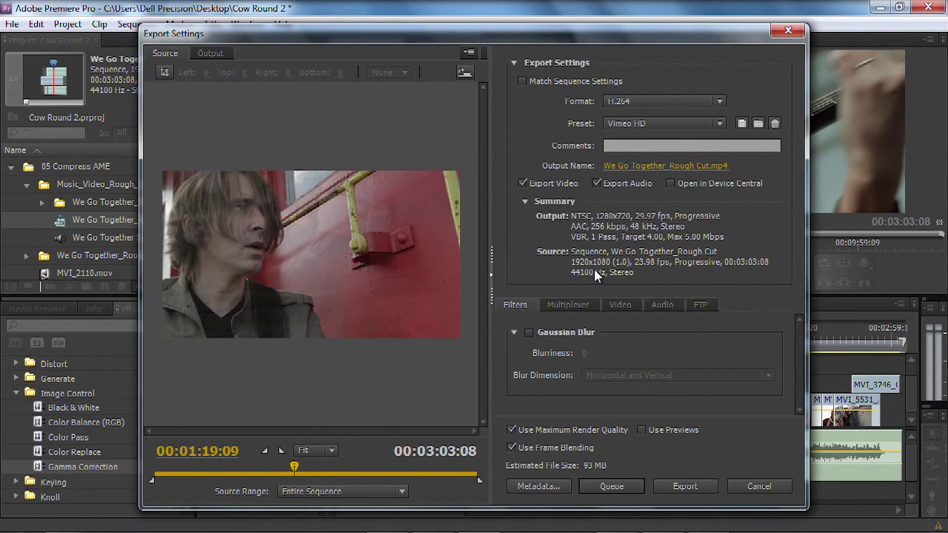
click(584, 307)
In the Video settings, change the export frame rate from 29.97 to 23.976 fps
click(620, 307)
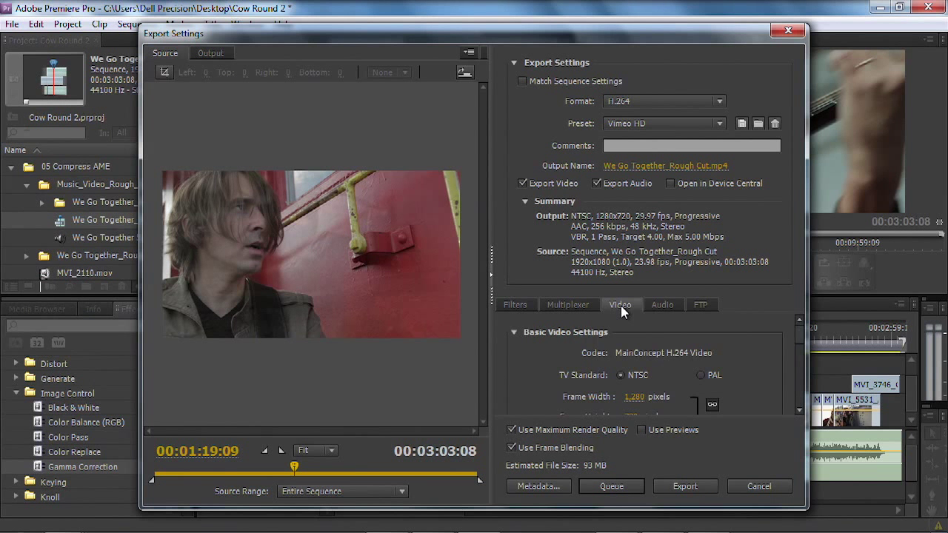
scroll(752, 363, down, 2)
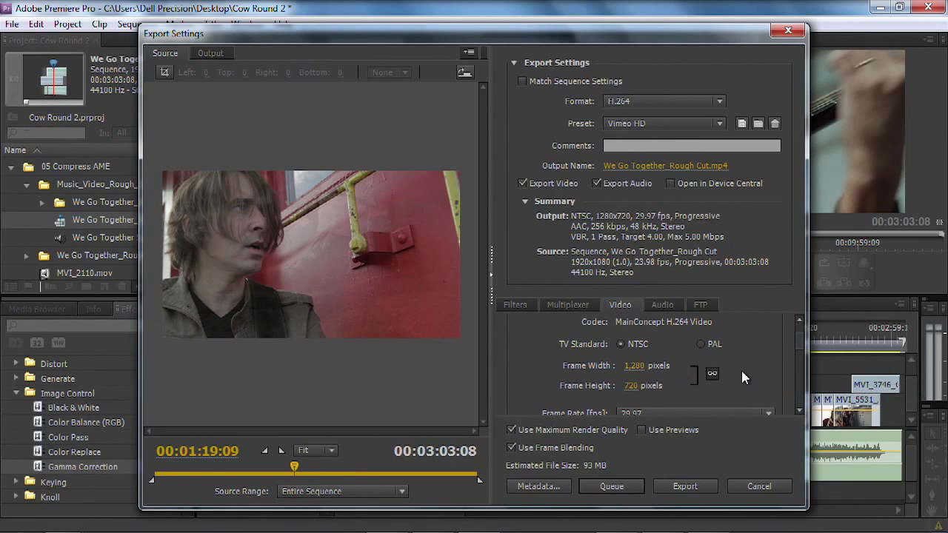
scroll(741, 368, down, 4)
click(701, 371)
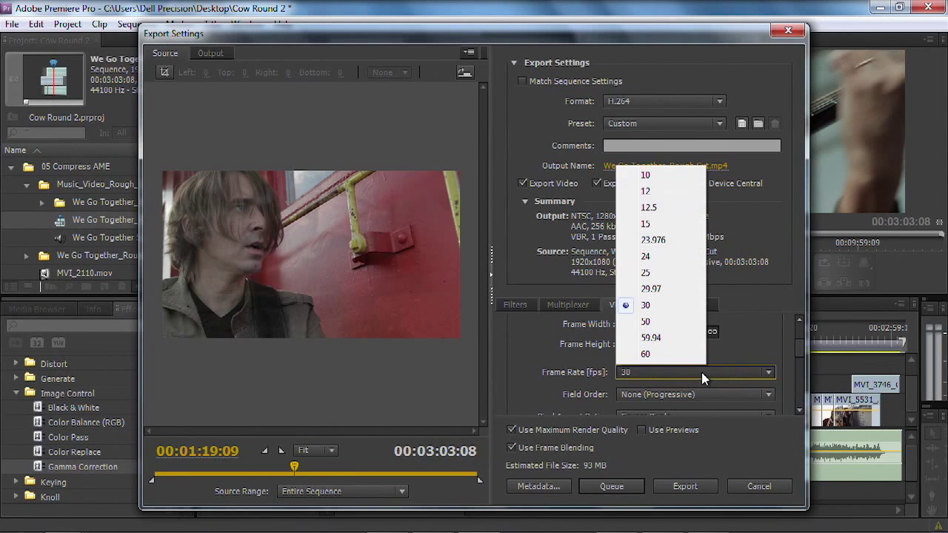
click(652, 289)
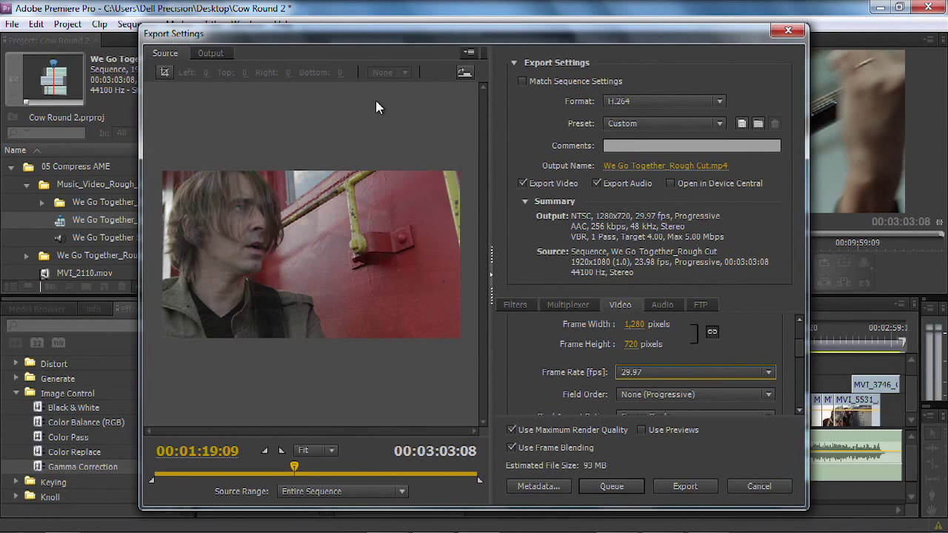
drag(321, 30, 386, 28)
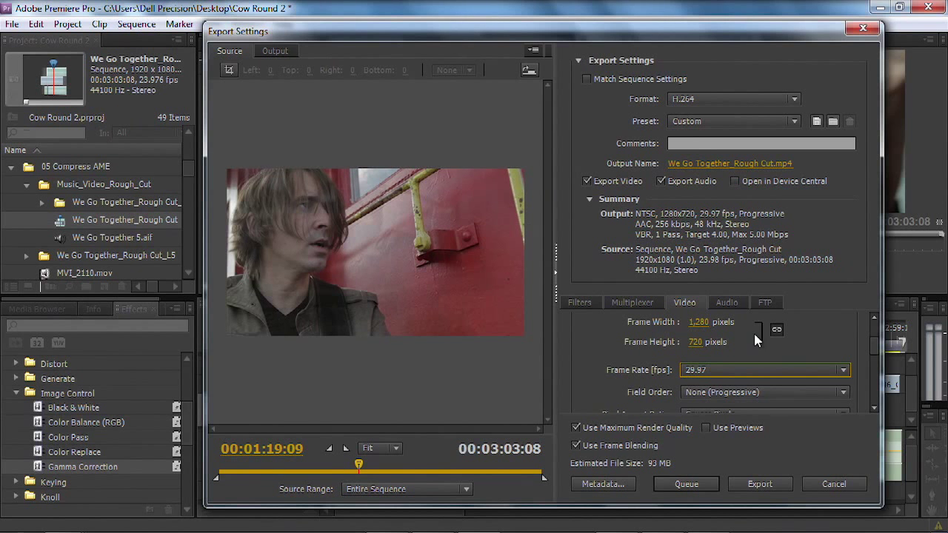
click(769, 369)
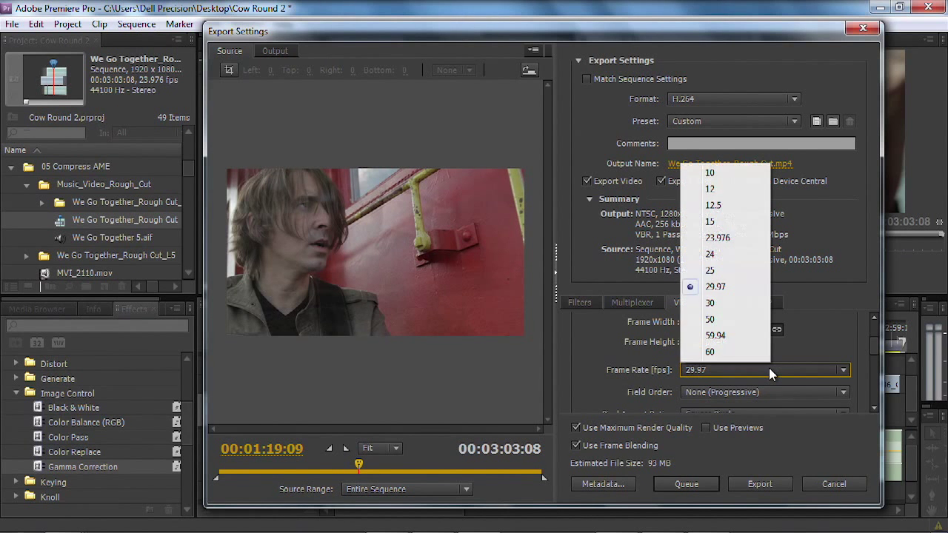
click(734, 238)
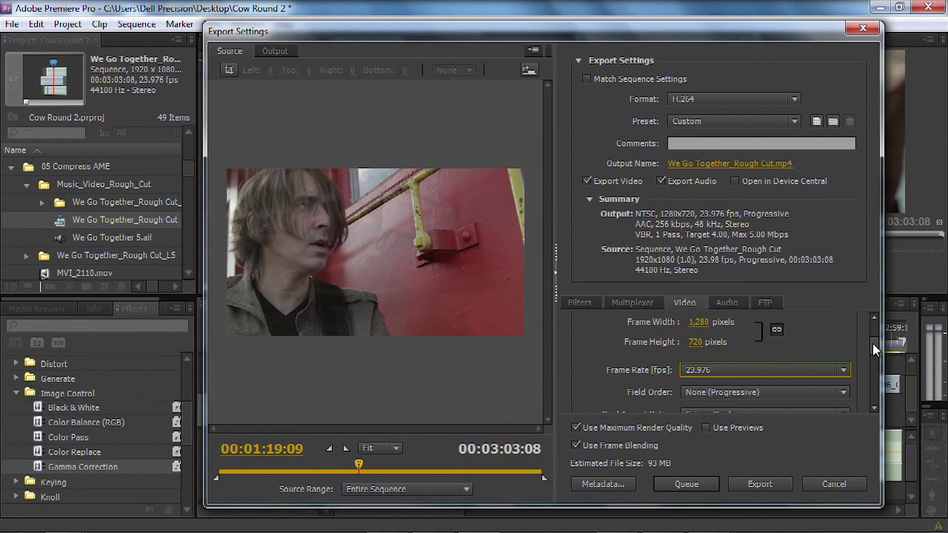
drag(873, 343, 873, 376)
Set Bitrate Encoding to VBR, 2 Pass with 4 Mbps target and 5 Mbps maximum
click(759, 337)
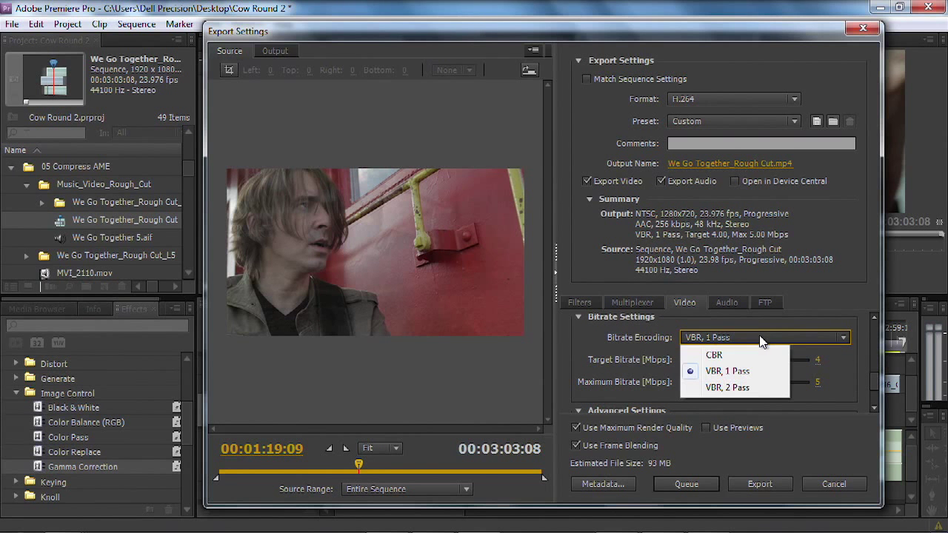
click(755, 387)
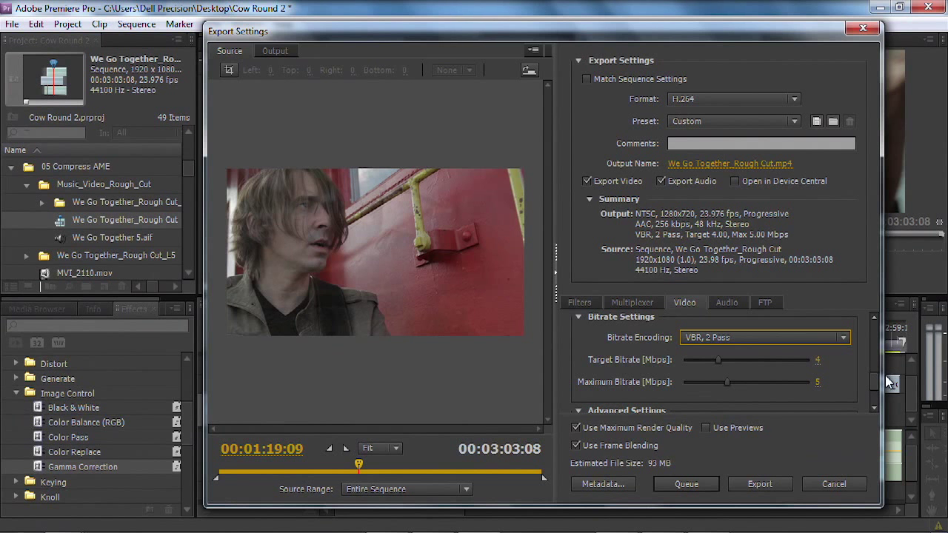
drag(873, 381, 875, 401)
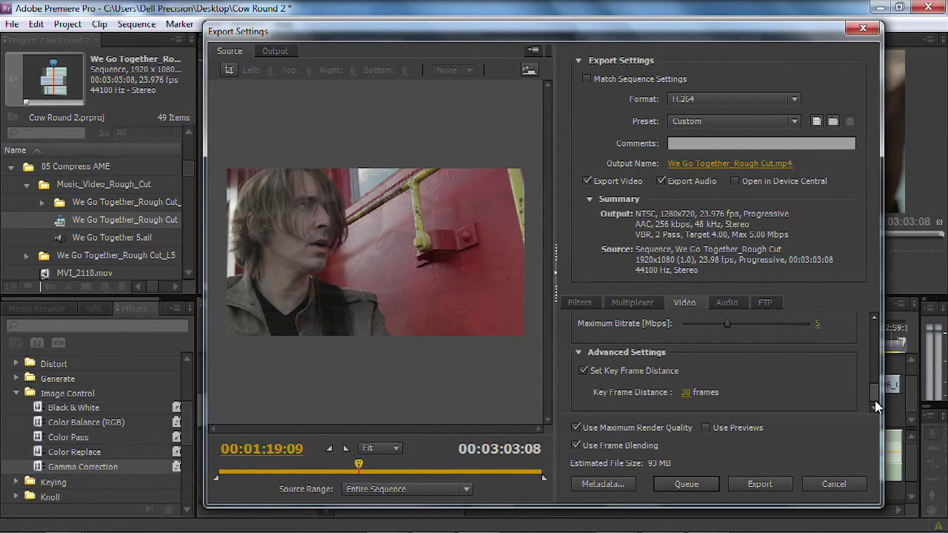
drag(875, 395, 874, 332)
Set the audio to 48 kHz, Medium quality and a 192 kbps bitrate
click(736, 305)
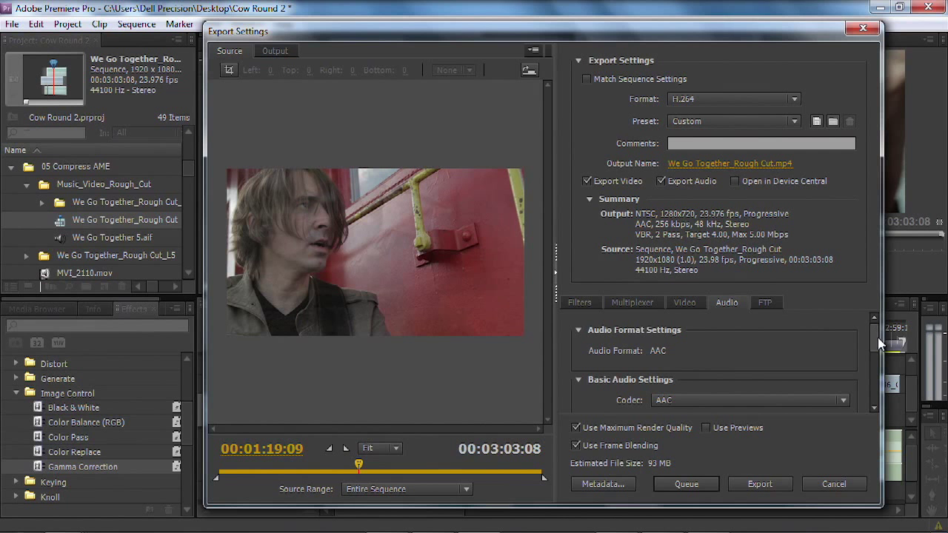
drag(875, 338, 875, 367)
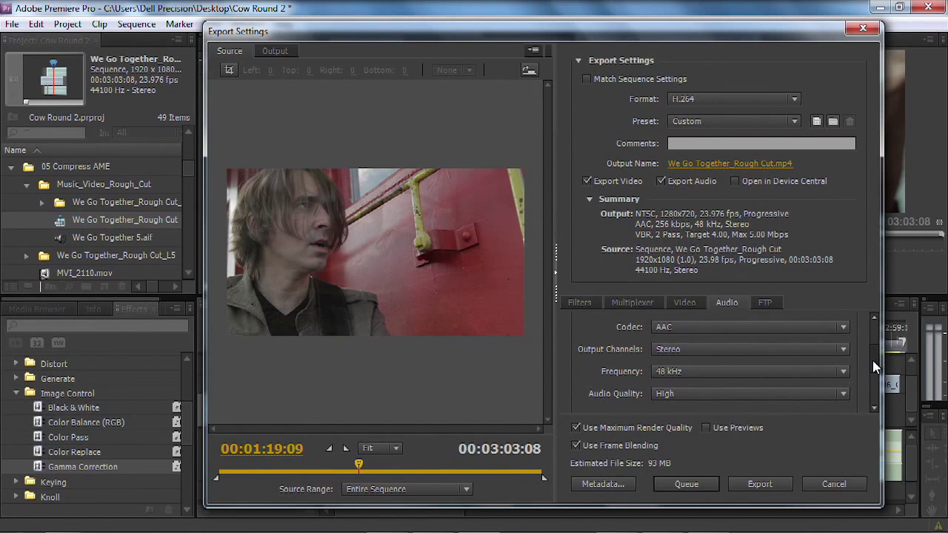
click(701, 371)
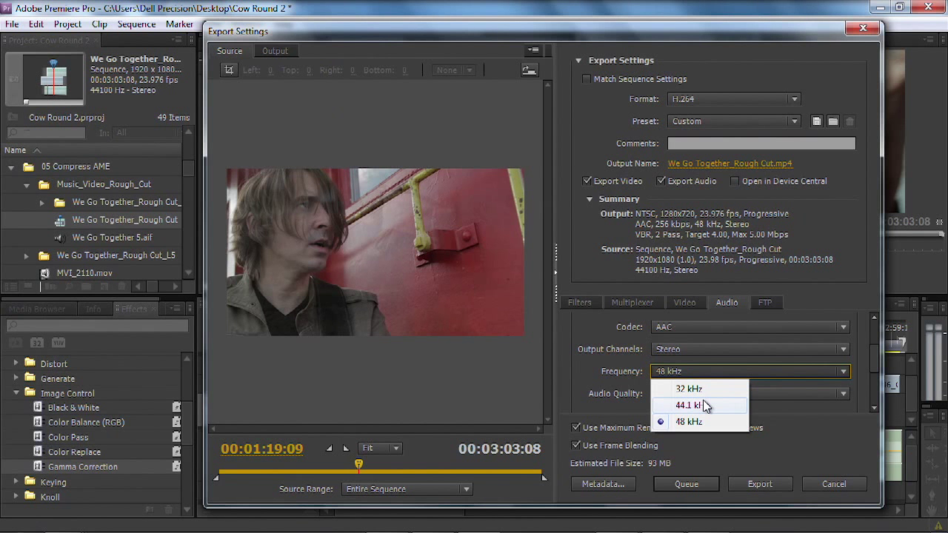
click(596, 383)
click(679, 391)
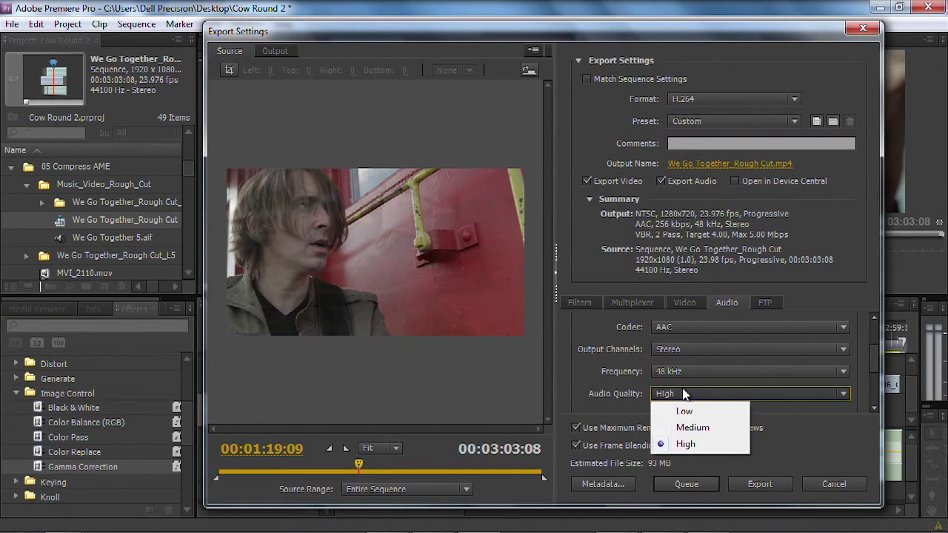
click(697, 428)
drag(873, 368, 873, 386)
click(739, 380)
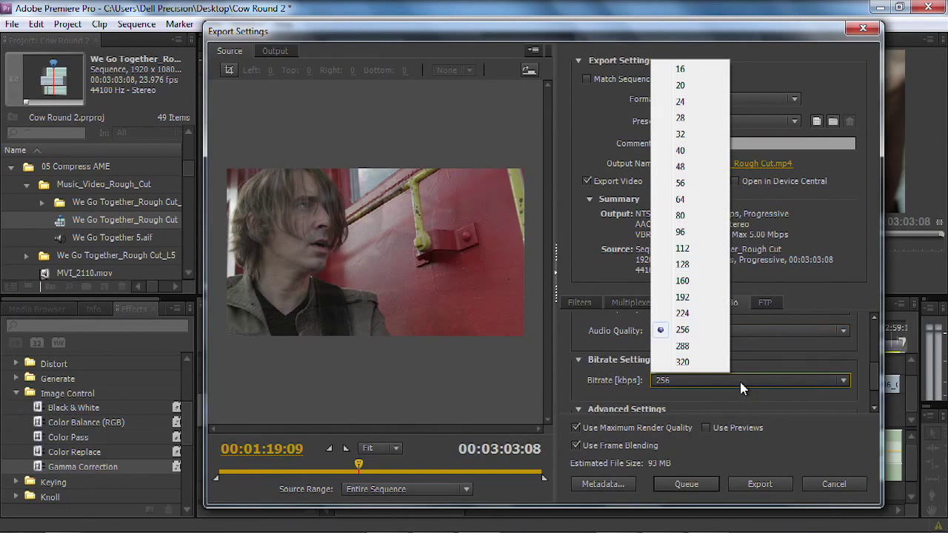
click(688, 297)
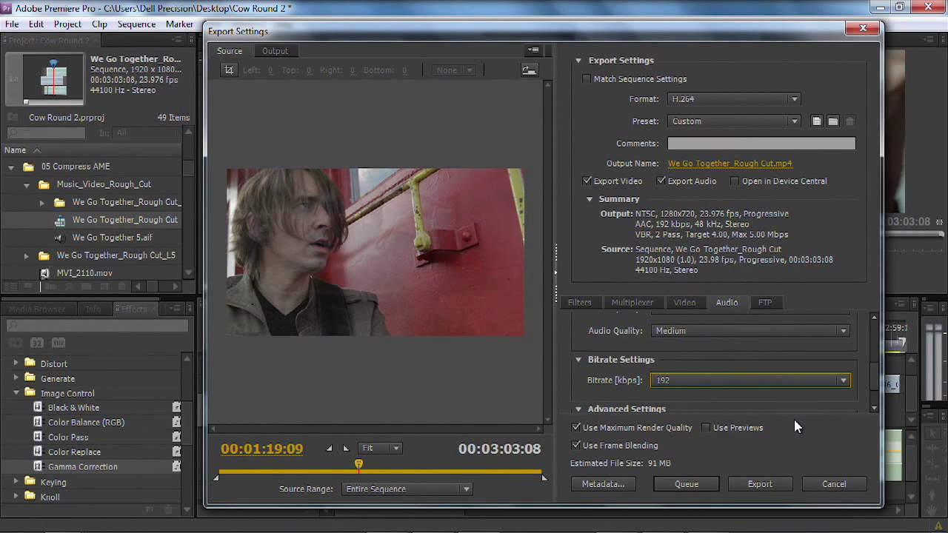
Check the FTP settings, then send the export to the Media Encoder queue
click(768, 302)
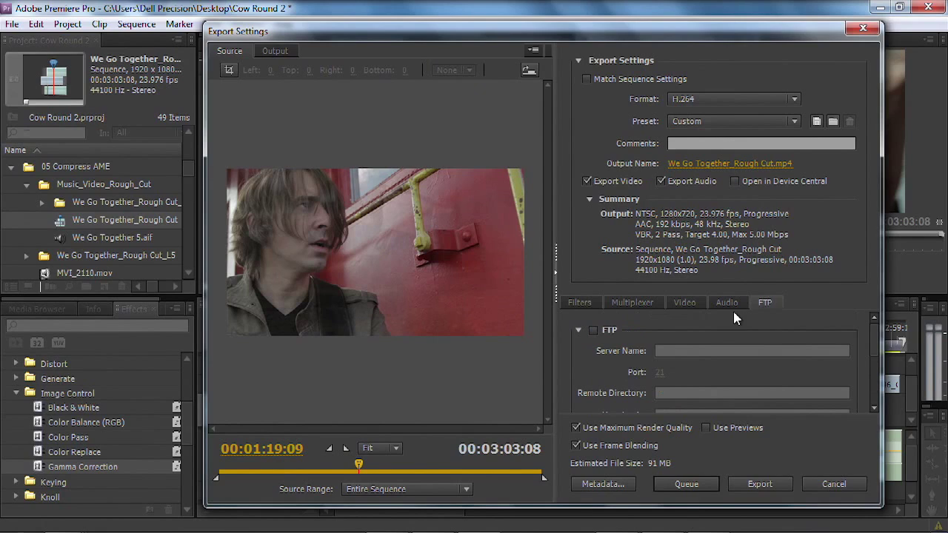
drag(877, 345, 878, 368)
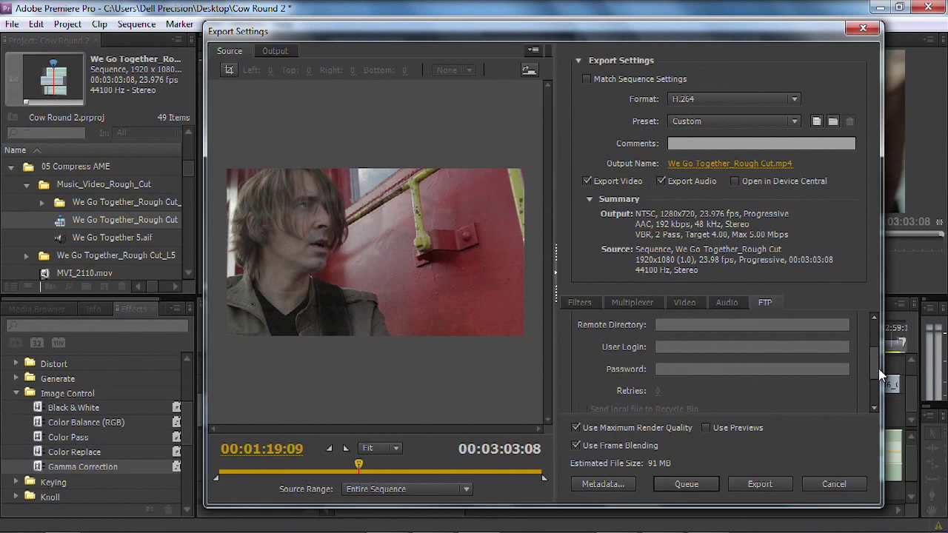
click(700, 487)
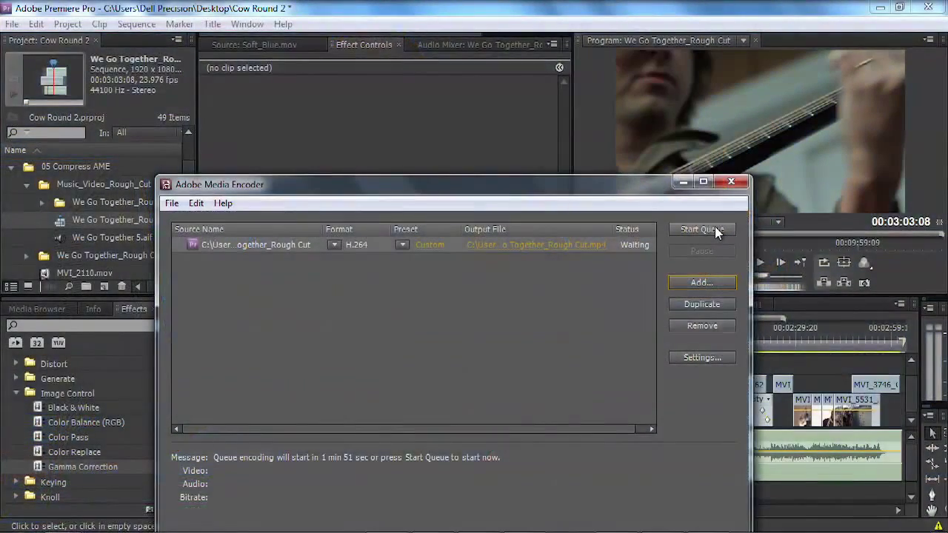
Start the Media Encoder queue so the rough cut H.264 job begins encoding
click(715, 230)
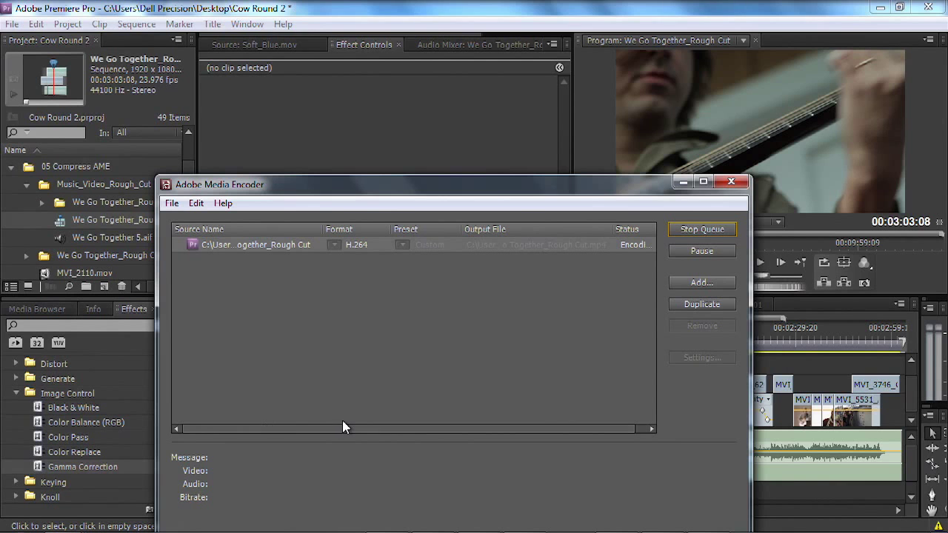
Bring Premiere Pro back to the front on the rough cut sequence while Media Encoder keeps encoding
click(137, 24)
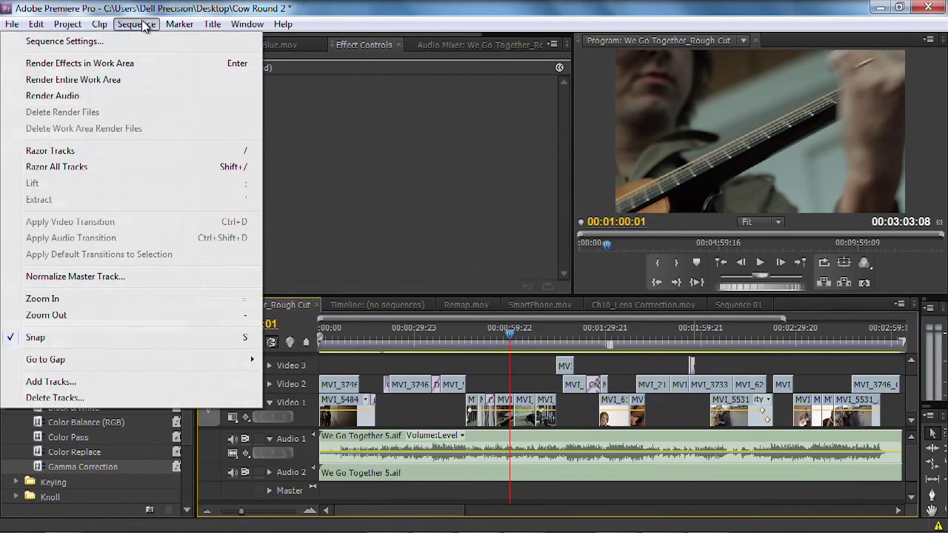
click(402, 128)
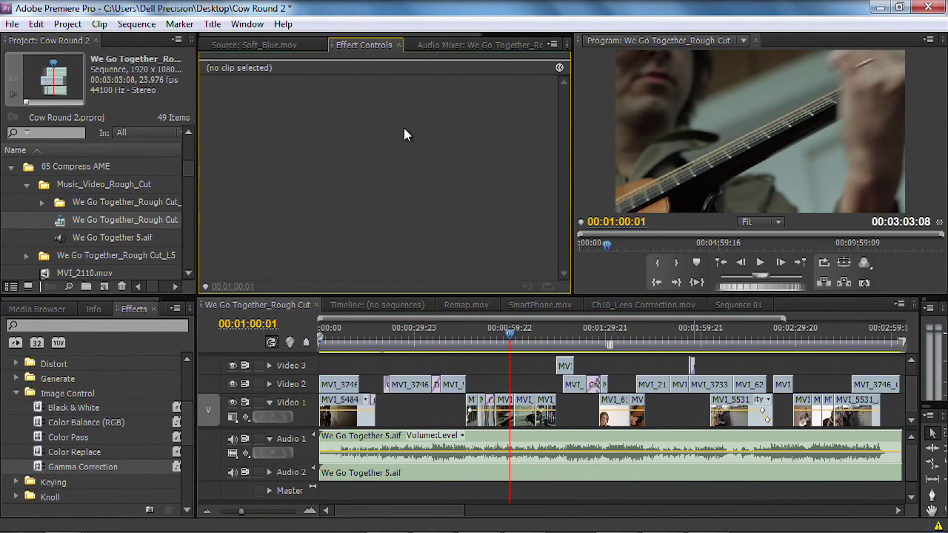